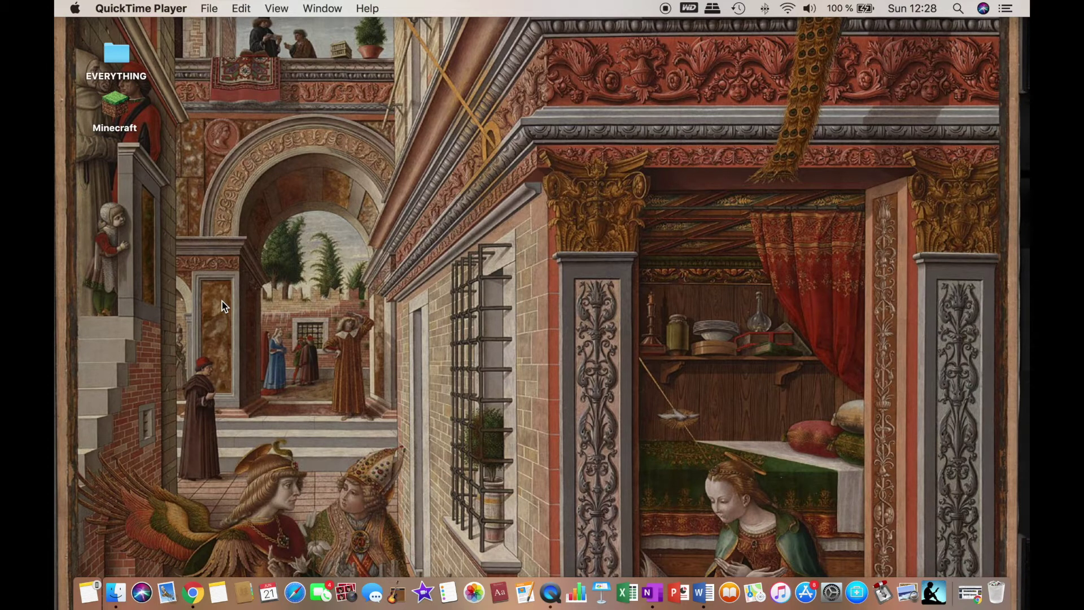
# Step: Bring Chrome forward showing the Forge MC 1.12.2 downloads page with Latest and Recommended builds
pyautogui.click(216, 245)
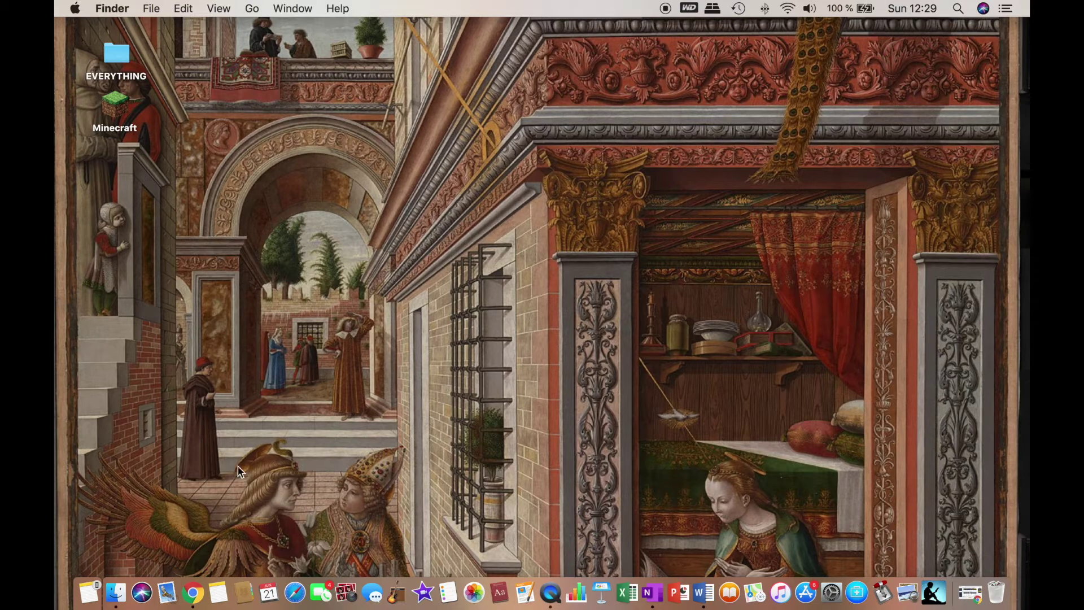
pyautogui.click(172, 590)
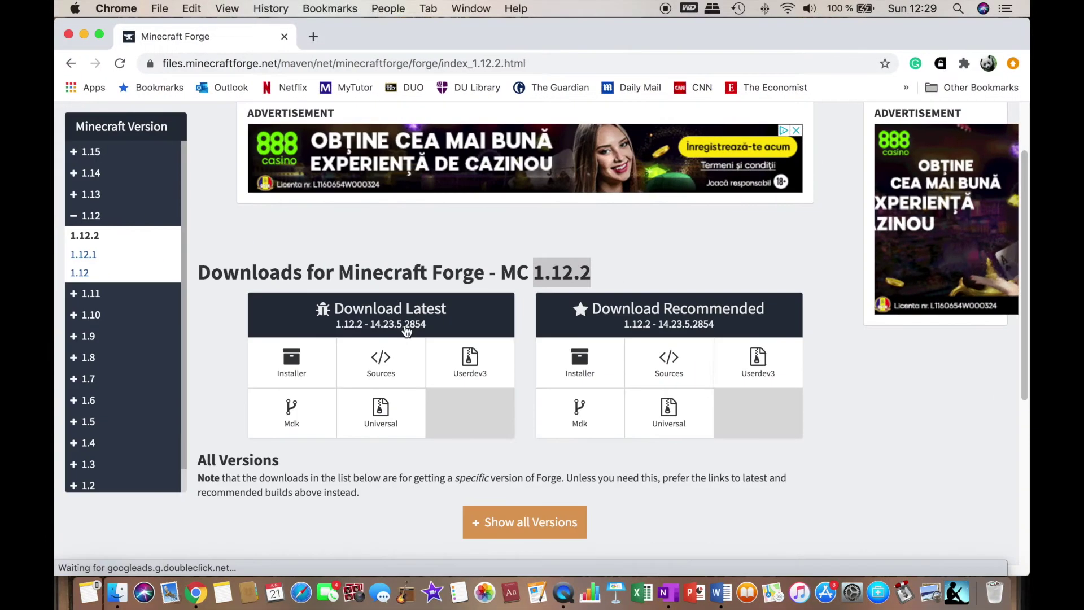
# Step: Start downloading the Installer for the Latest Forge 1.12.2 build, 14.23.5.2854
pyautogui.scroll(-1, 254, 310)
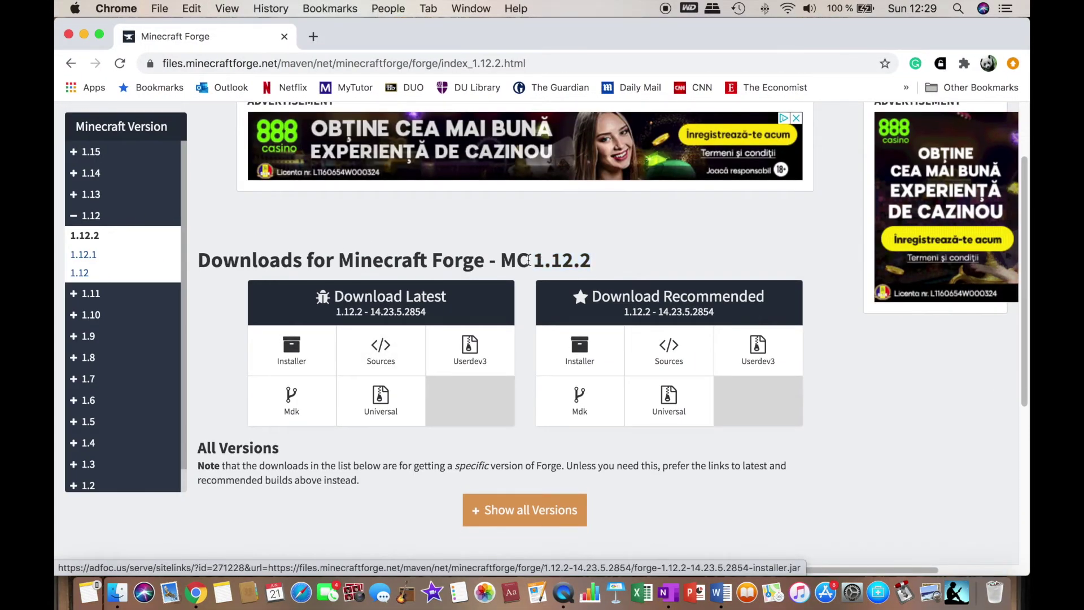
pyautogui.moveTo(534, 259); pyautogui.dragTo(605, 272)
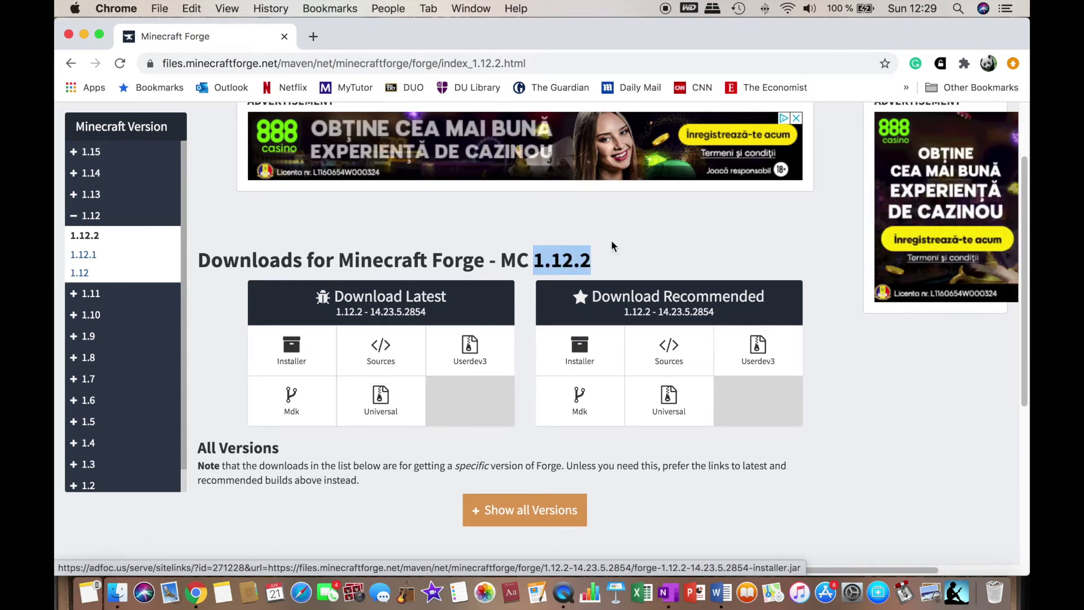
pyautogui.click(583, 260)
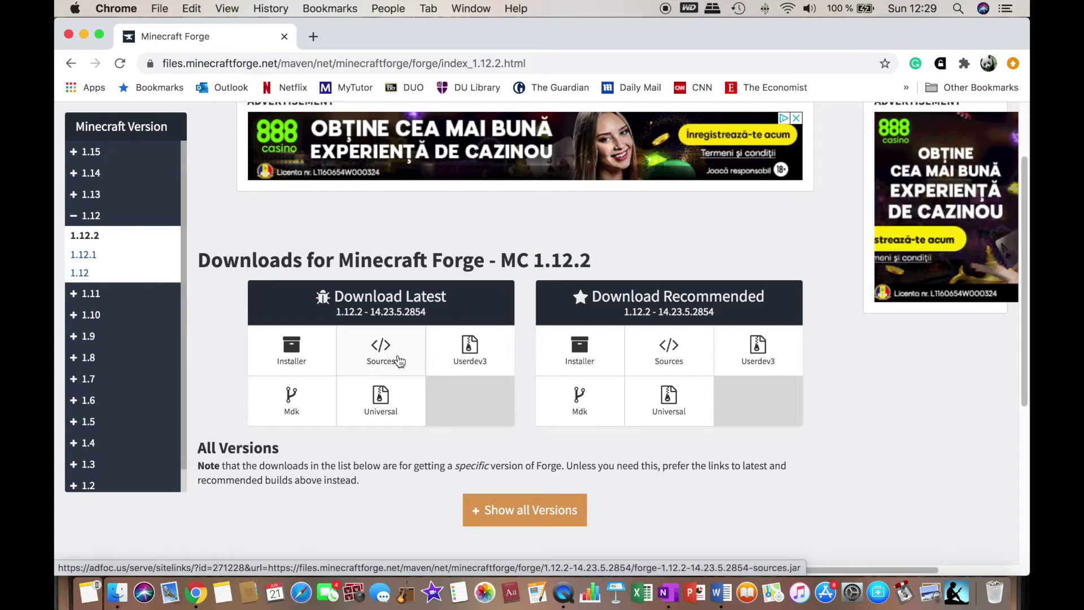
pyautogui.moveTo(336, 296); pyautogui.dragTo(469, 303)
pyautogui.click(470, 303)
pyautogui.scroll(-1, 471, 303)
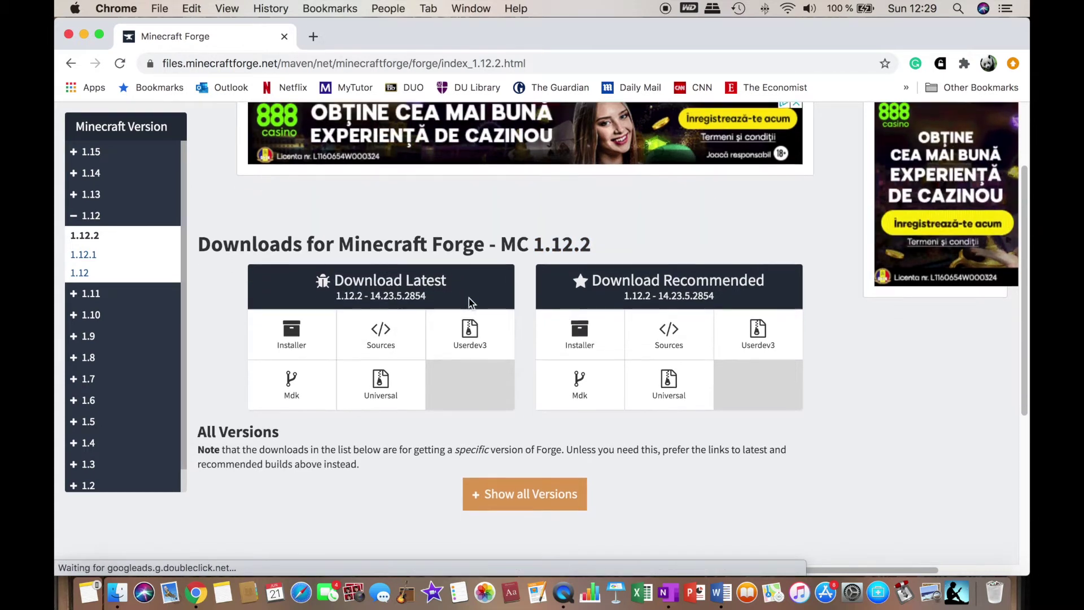
pyautogui.click(292, 337)
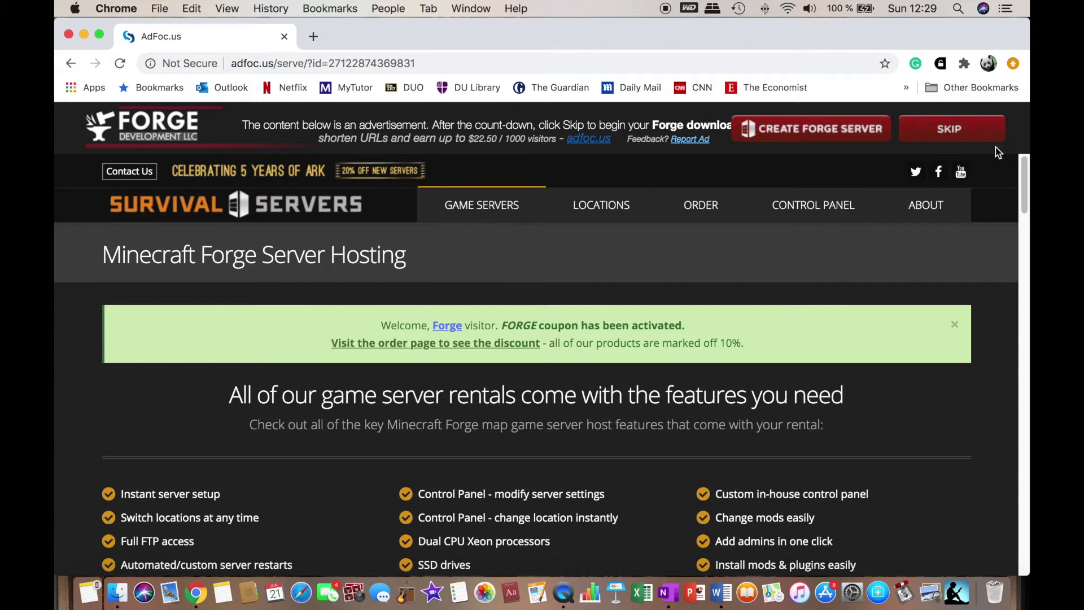
# Step: Skip the adfoc.us ad, keep the installer jar, and drag it onto the desktop
pyautogui.click(964, 141)
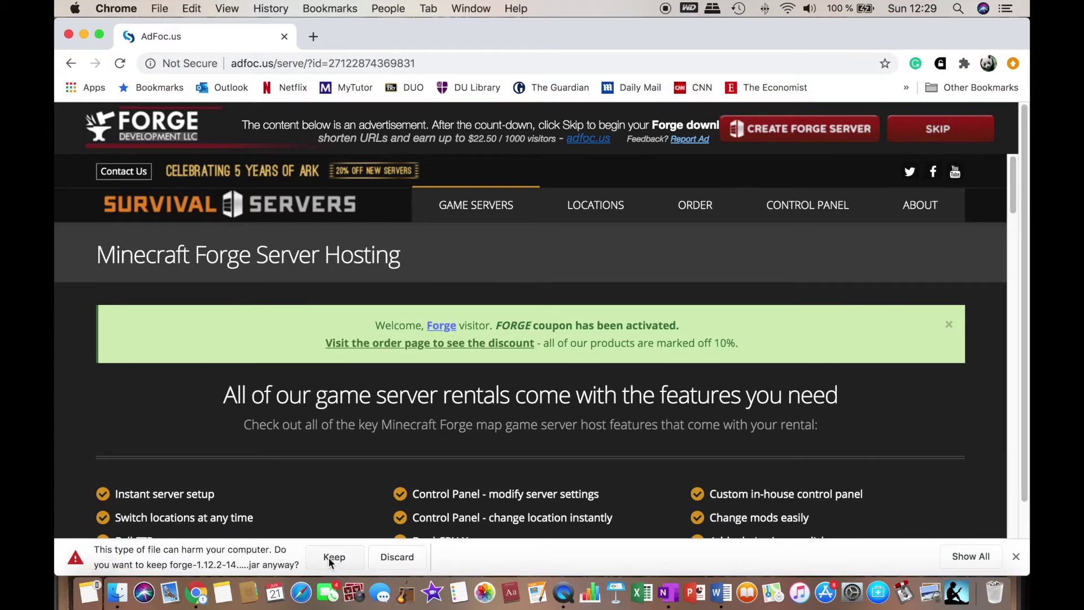
pyautogui.click(337, 559)
pyautogui.moveTo(391, 19); pyautogui.dragTo(604, 19)
pyautogui.moveTo(330, 557); pyautogui.dragTo(182, 331)
# Step: Try opening the Forge installer jar on the desktop and dismiss the can't-be-opened warning
pyautogui.click(297, 35)
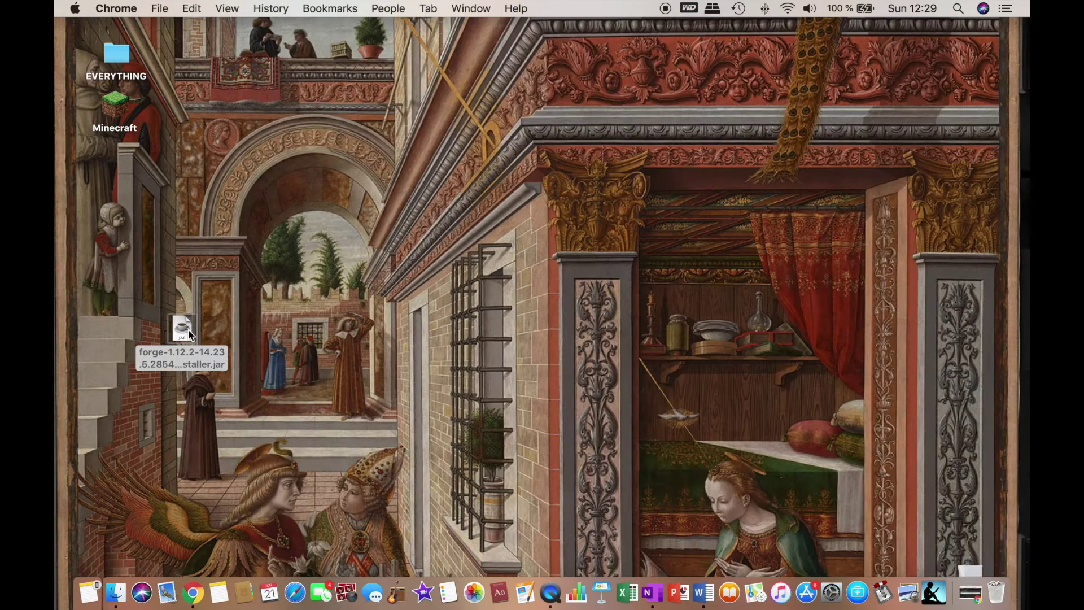
pyautogui.click(183, 332)
pyautogui.doubleClick(183, 331)
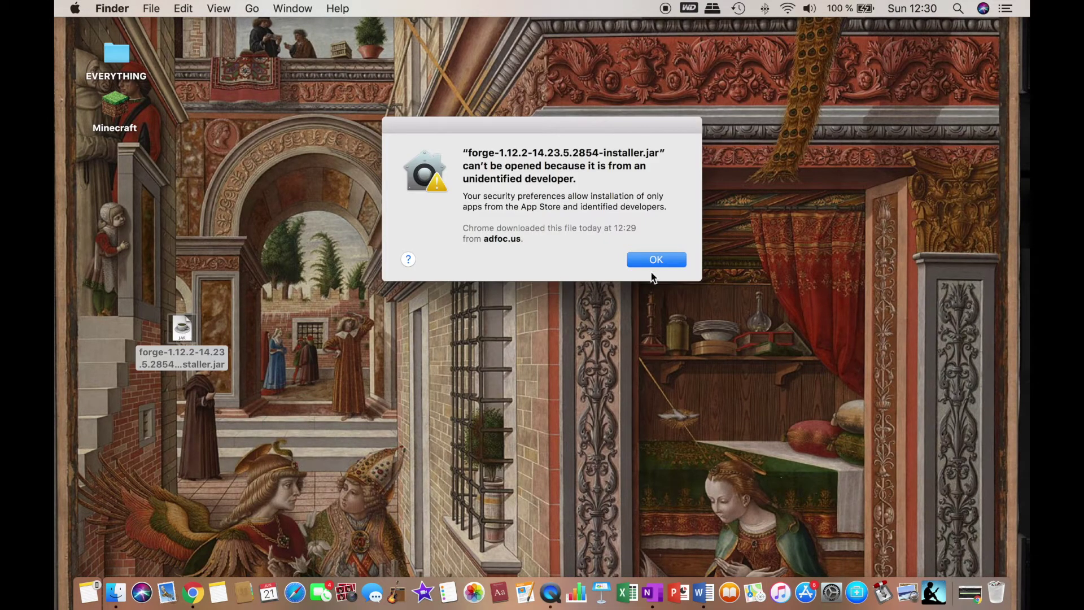
pyautogui.click(655, 261)
# Step: Use Open Anyway in Security & Privacy to run the unidentified-developer installer
pyautogui.click(830, 589)
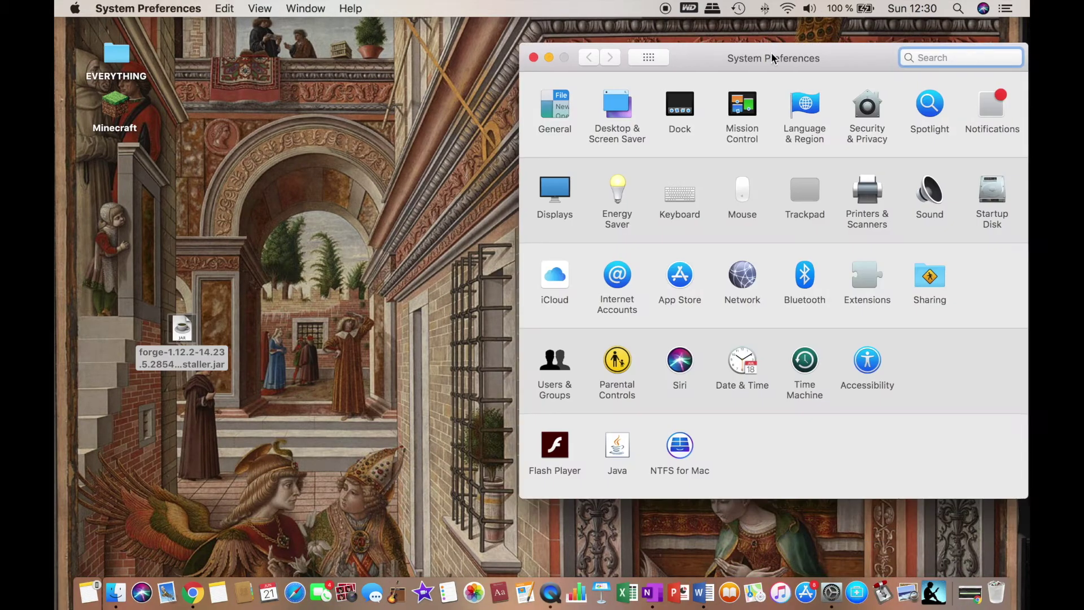
pyautogui.moveTo(772, 52); pyautogui.dragTo(605, 39)
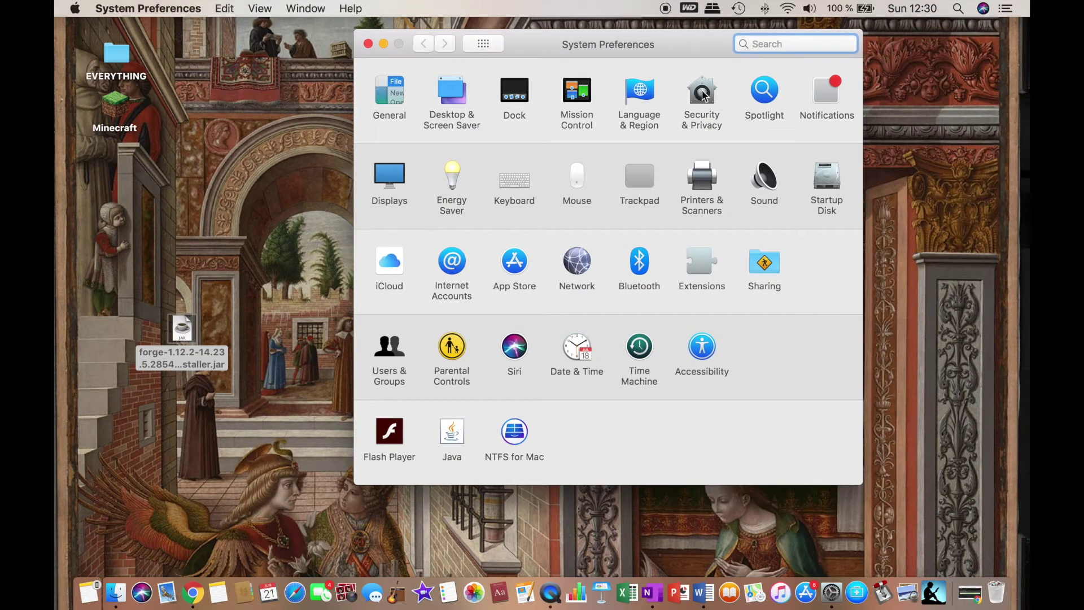
pyautogui.click(700, 97)
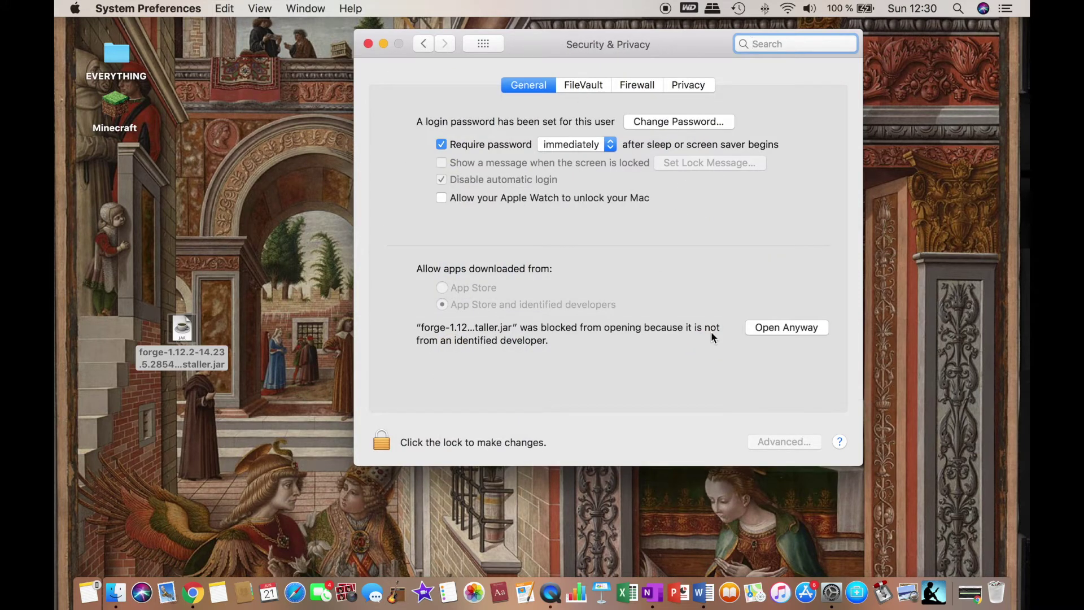
pyautogui.click(774, 327)
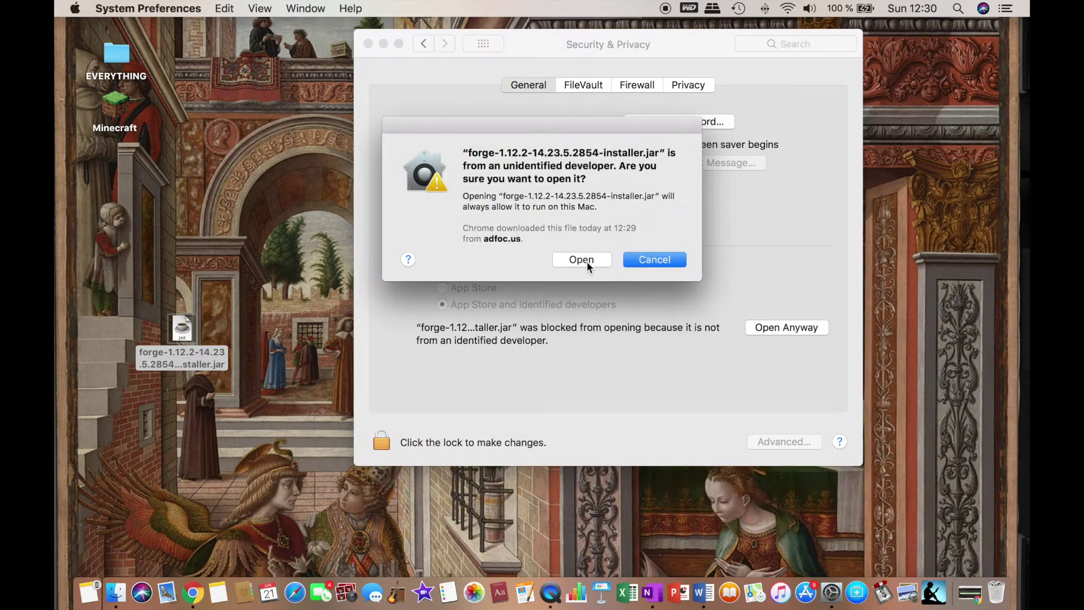
pyautogui.click(582, 260)
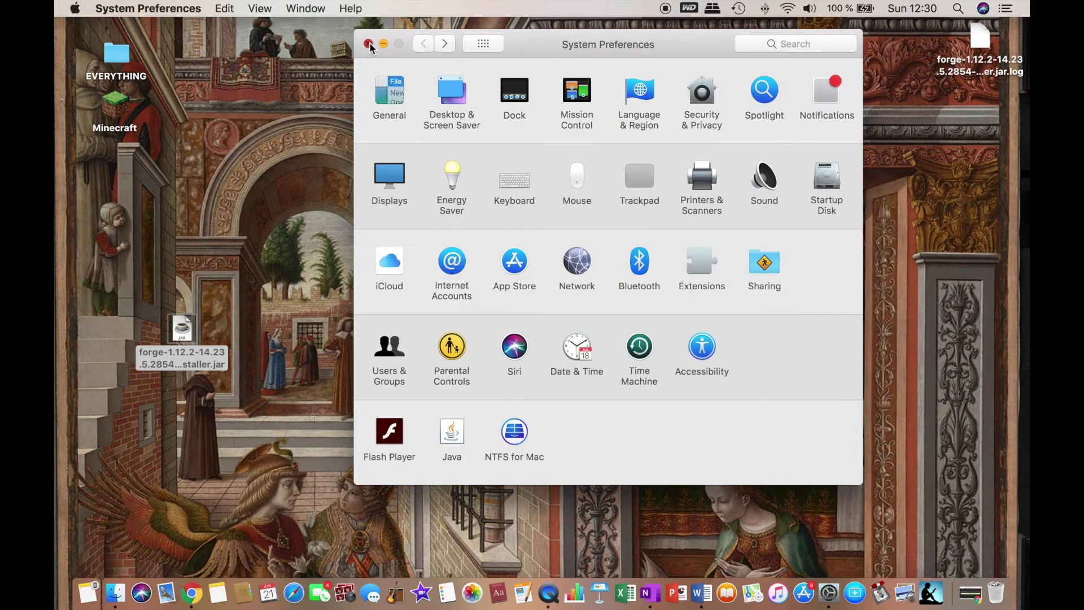
pyautogui.click(368, 45)
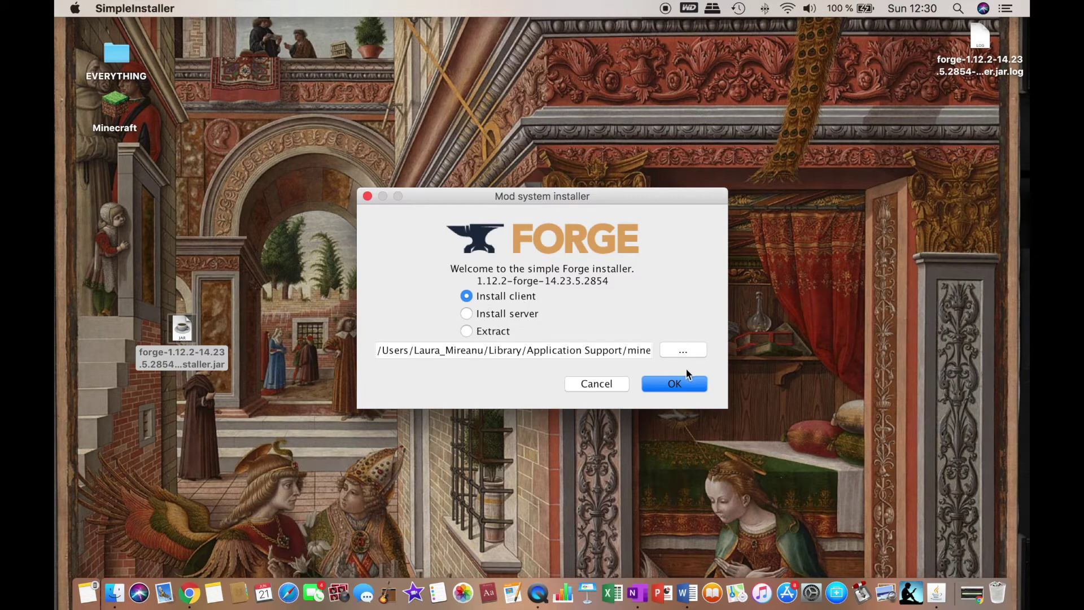
# Step: Install the Forge 14.23.5.2854 client, move the jar to the desktop's top-right, and launch Minecraft
pyautogui.click(687, 384)
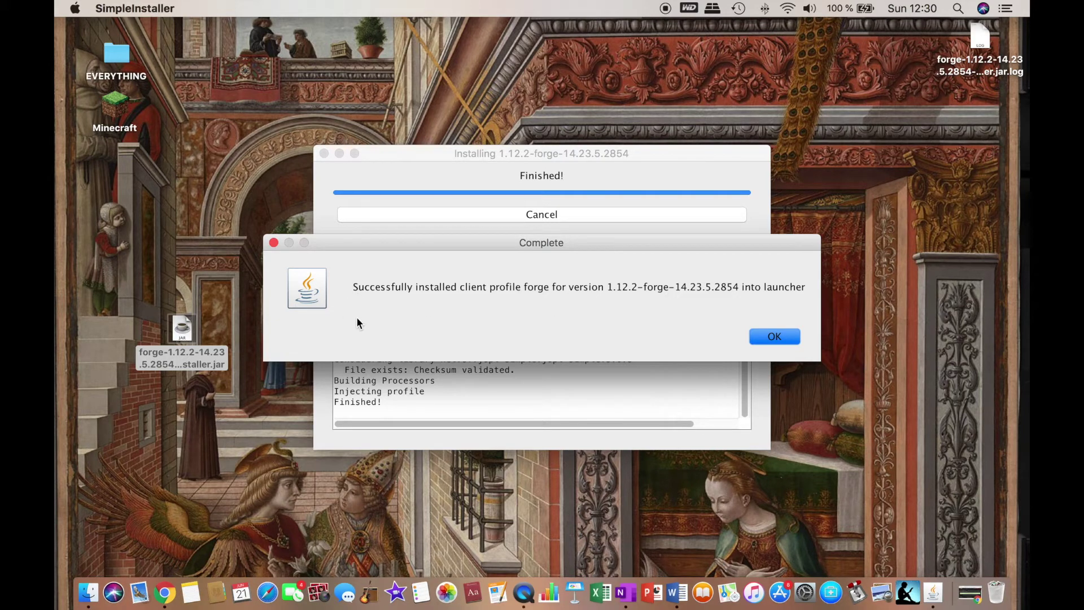
pyautogui.moveTo(395, 242); pyautogui.dragTo(388, 241)
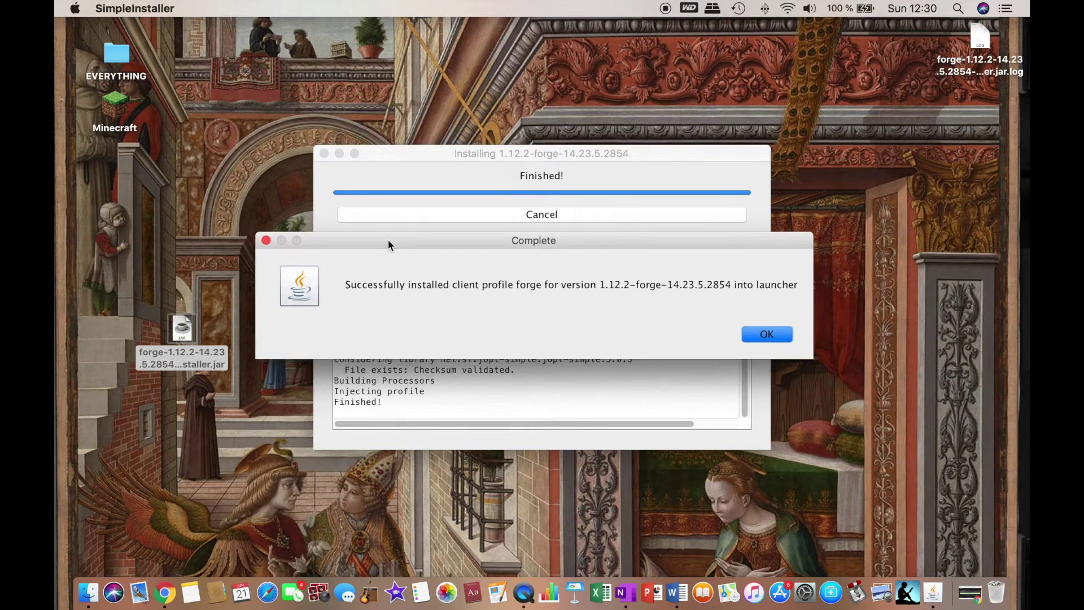
pyautogui.click(765, 336)
pyautogui.moveTo(182, 327)
pyautogui.mouseDown()
pyautogui.moveTo(1005, 218)
pyautogui.moveTo(985, 96)
pyautogui.moveTo(1004, 117)
pyautogui.moveTo(1005, 565)
pyautogui.moveTo(971, 593)
pyautogui.mouseUp()
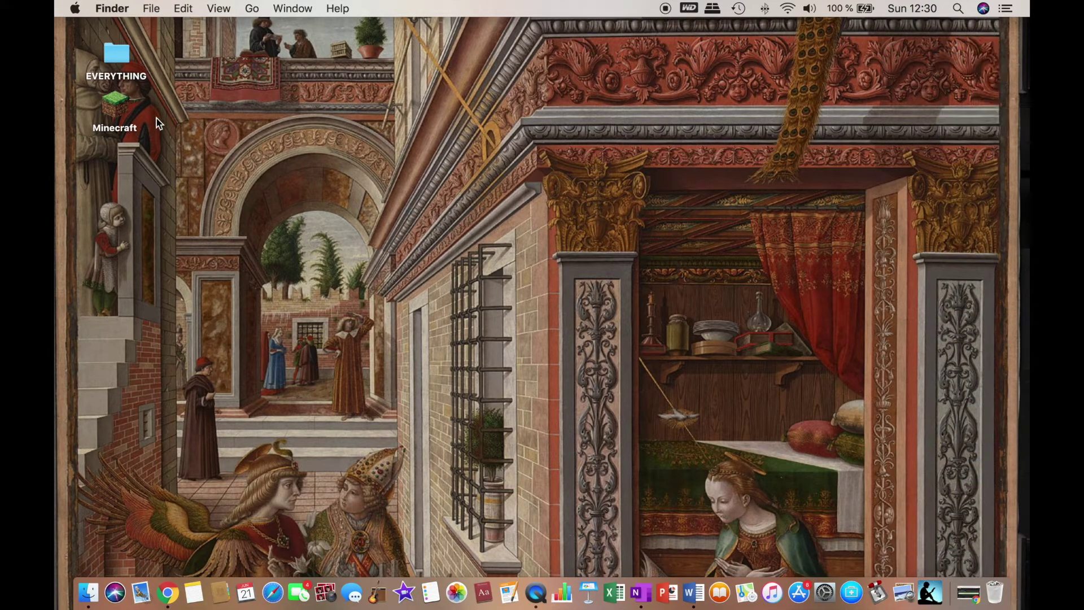
pyautogui.doubleClick(123, 107)
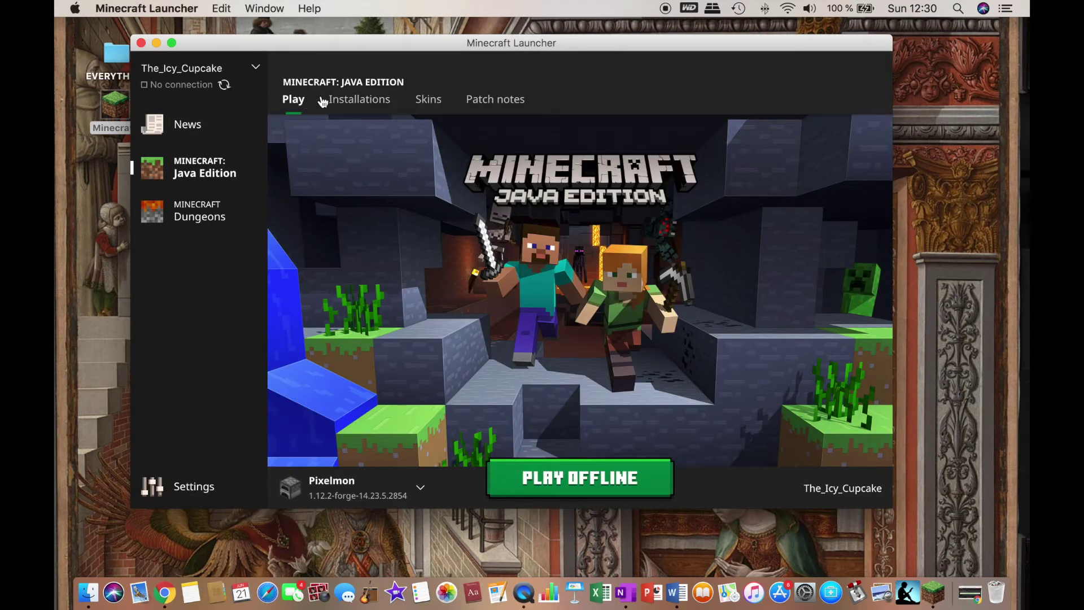
# Step: Start a new launcher installation named 'Forge 1.12.2'
pyautogui.click(365, 100)
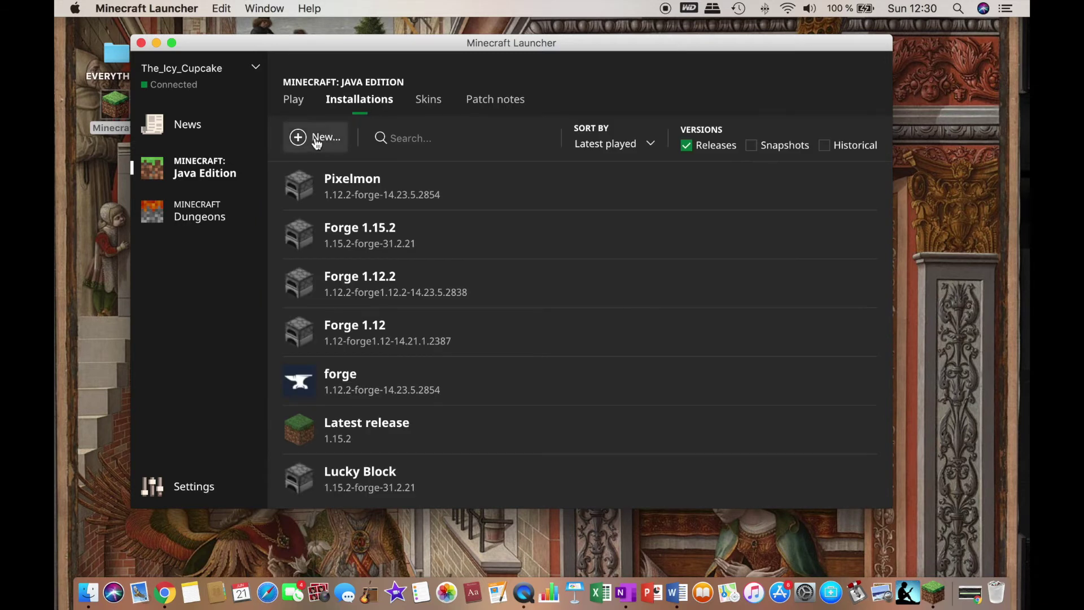
pyautogui.click(315, 139)
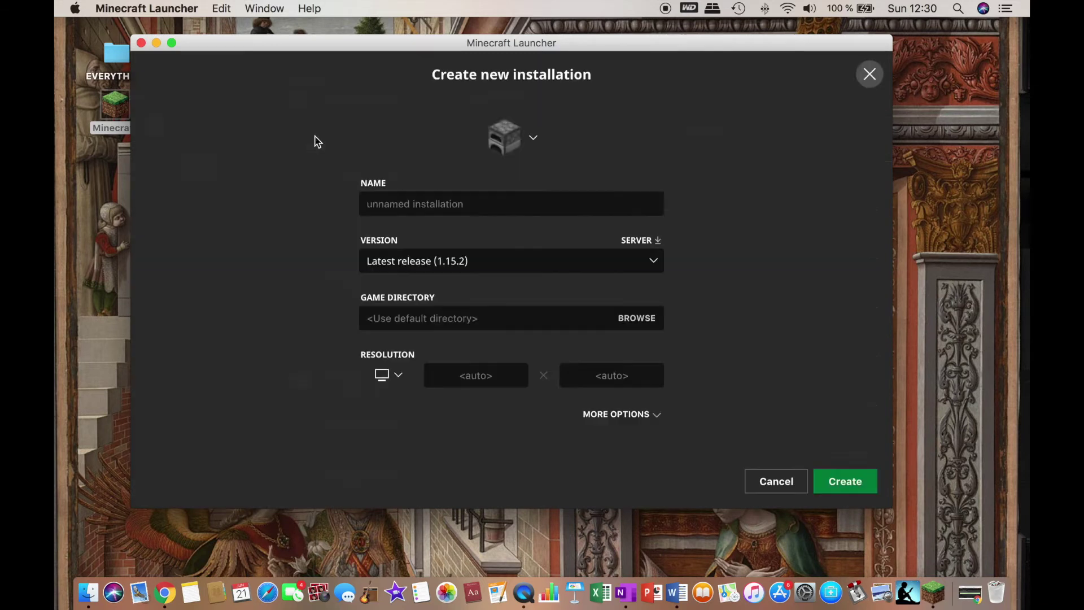
pyautogui.click(448, 205)
pyautogui.write('Forge 1.12.2')
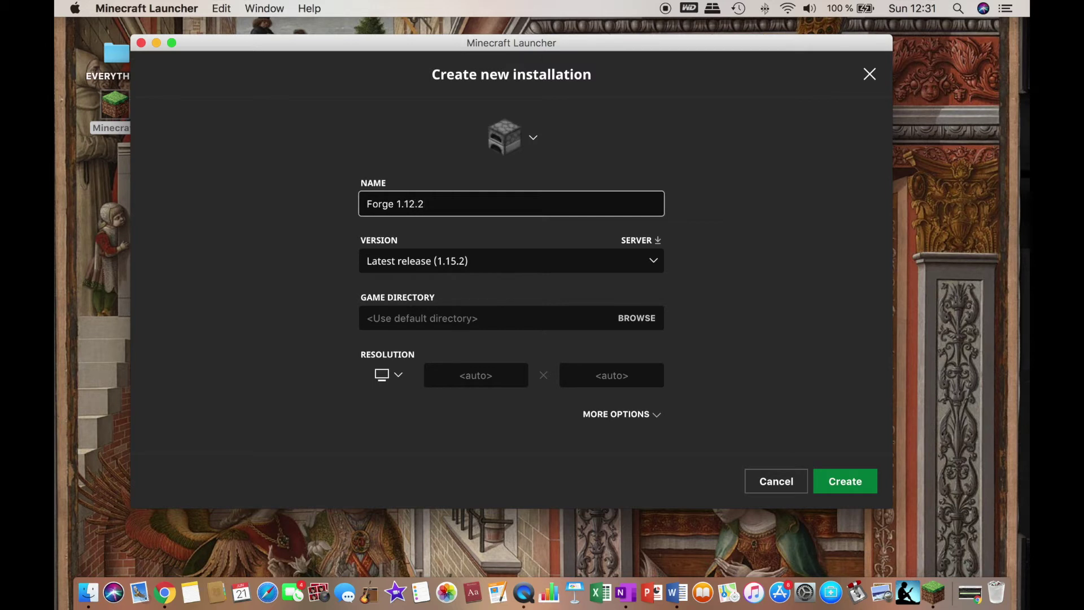
# Step: Set the installation's version to release 1.12.2-forge-14.23.5.2854
pyautogui.click(441, 264)
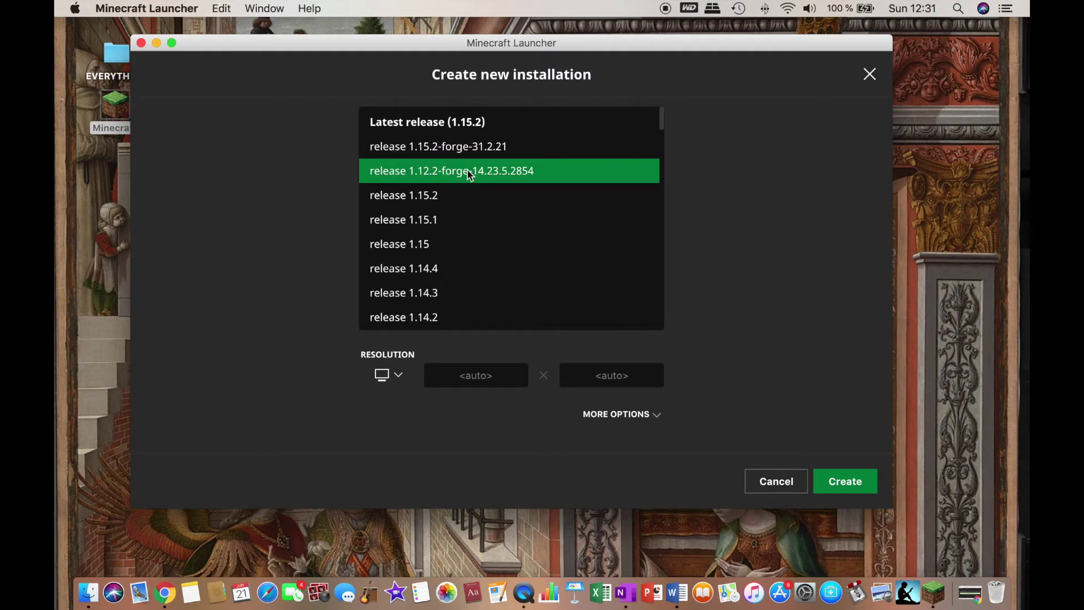
pyautogui.click(457, 179)
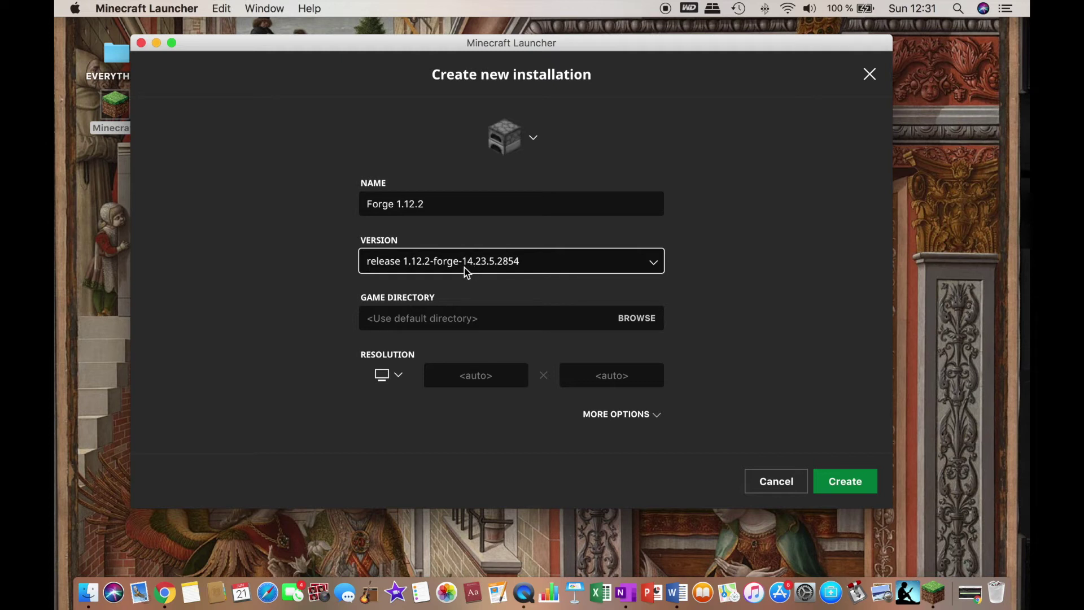
pyautogui.click(472, 266)
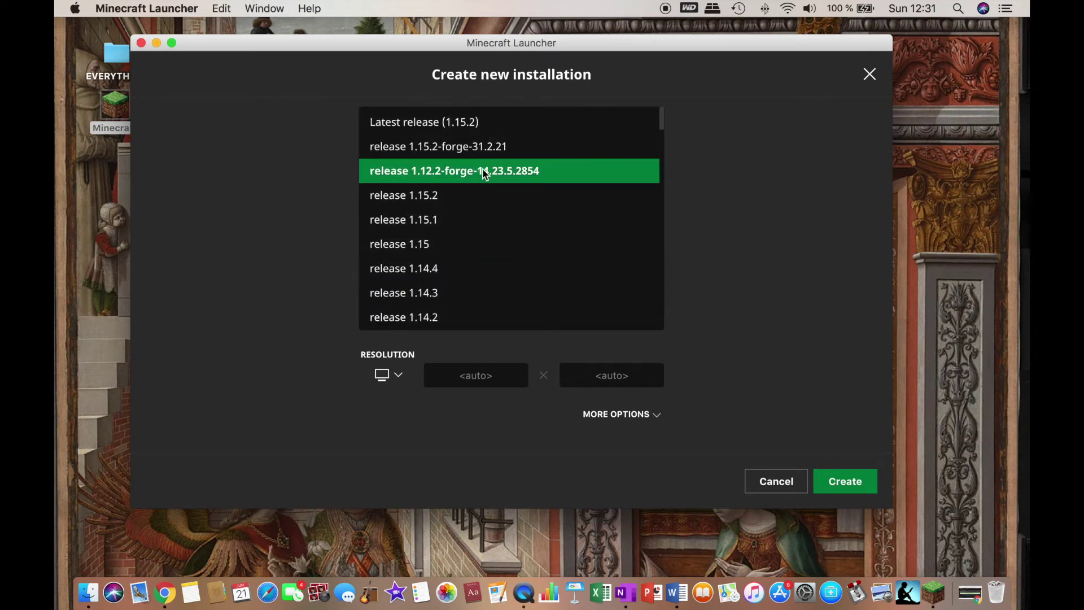
pyautogui.moveTo(662, 125)
pyautogui.mouseDown()
pyautogui.moveTo(652, 321)
pyautogui.moveTo(658, 298)
pyautogui.mouseUp()
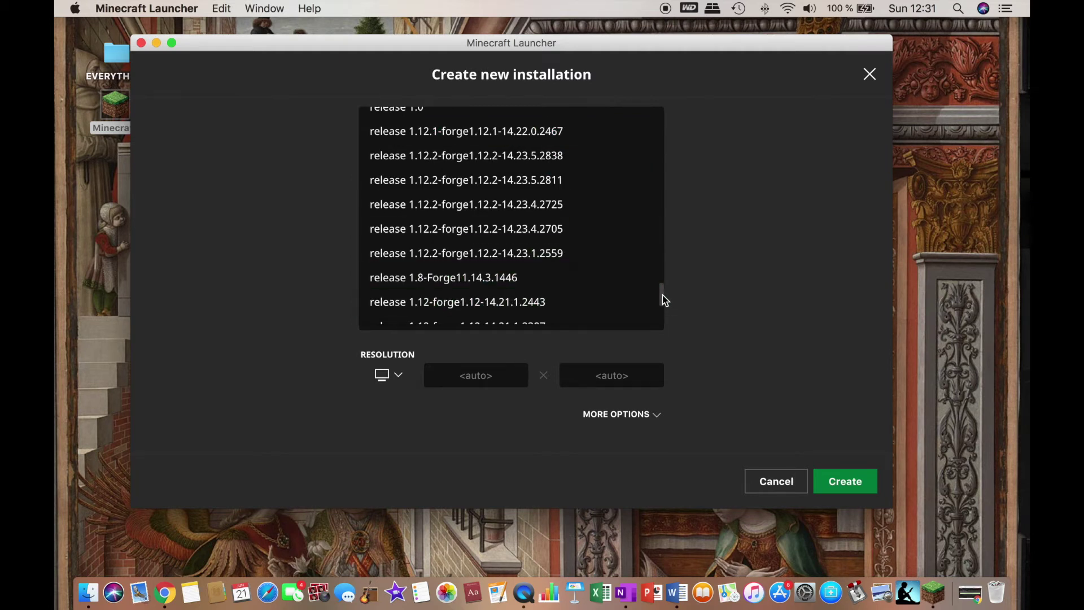
pyautogui.moveTo(663, 299); pyautogui.dragTo(665, 107)
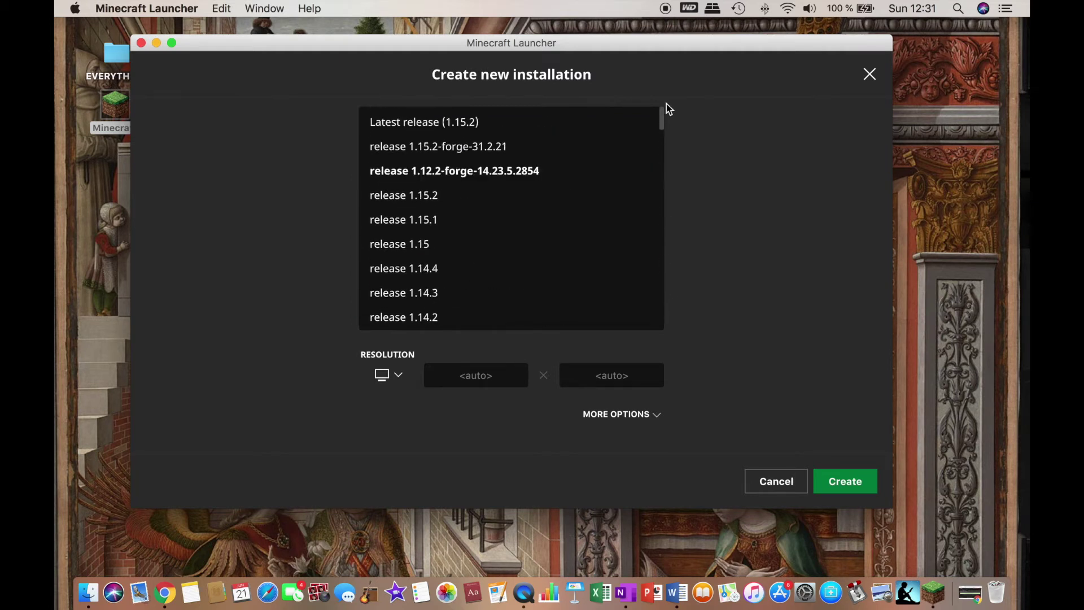
pyautogui.click(506, 176)
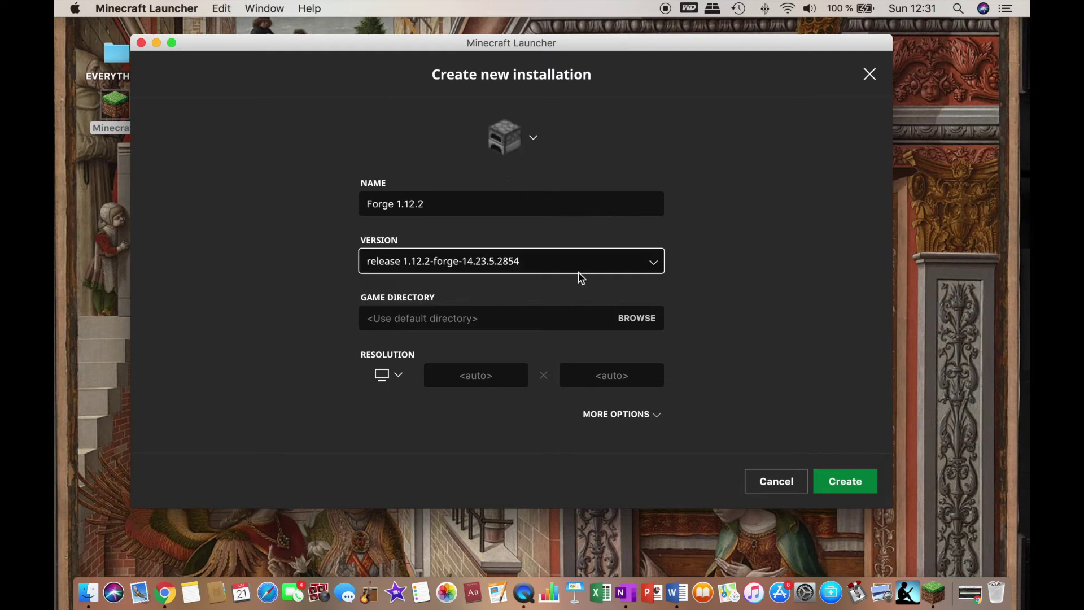
# Step: Create the Forge 1.12.2 installation, select it beside PLAY, and launch the game
pyautogui.click(847, 482)
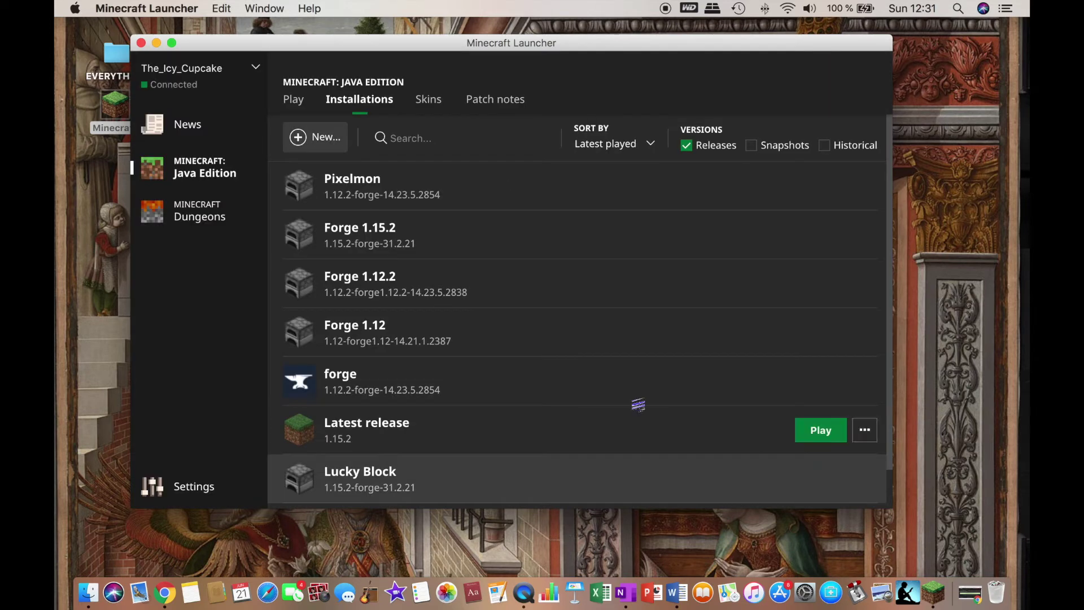
pyautogui.click(292, 100)
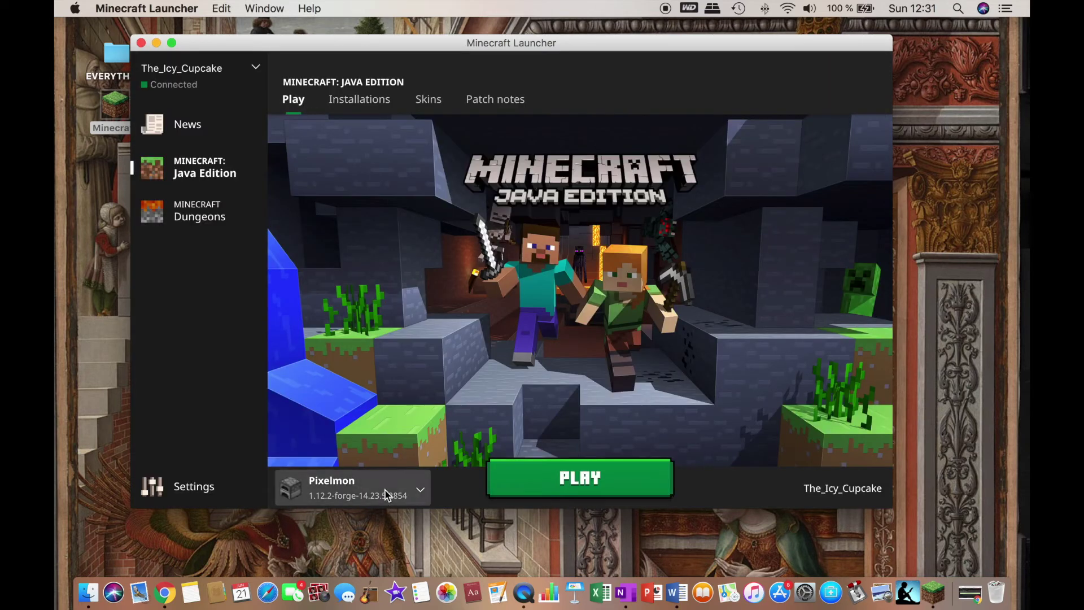
pyautogui.click(325, 493)
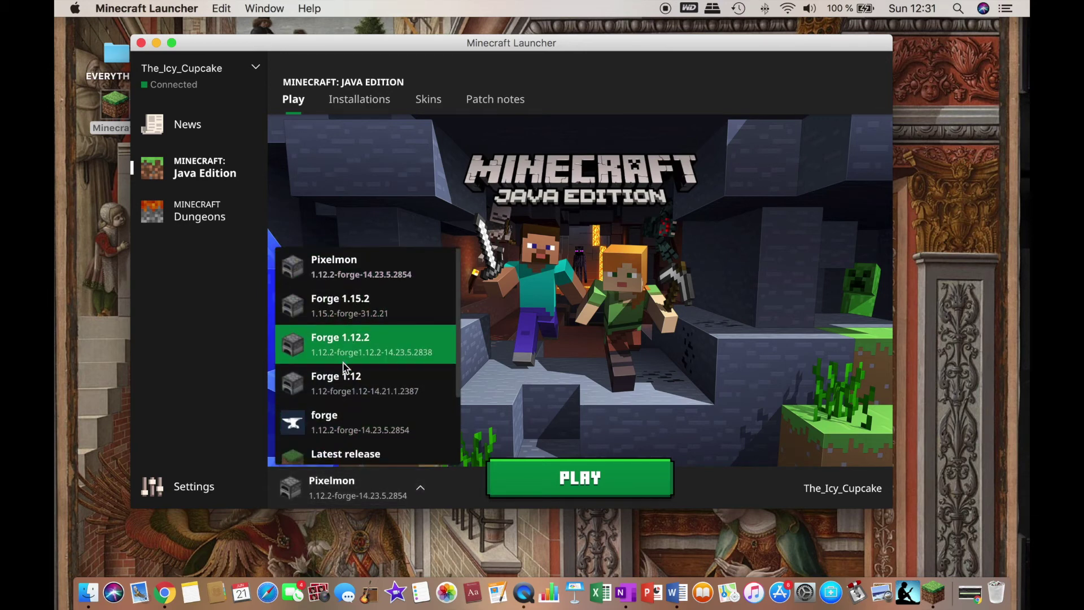
pyautogui.scroll(-3, 350, 358)
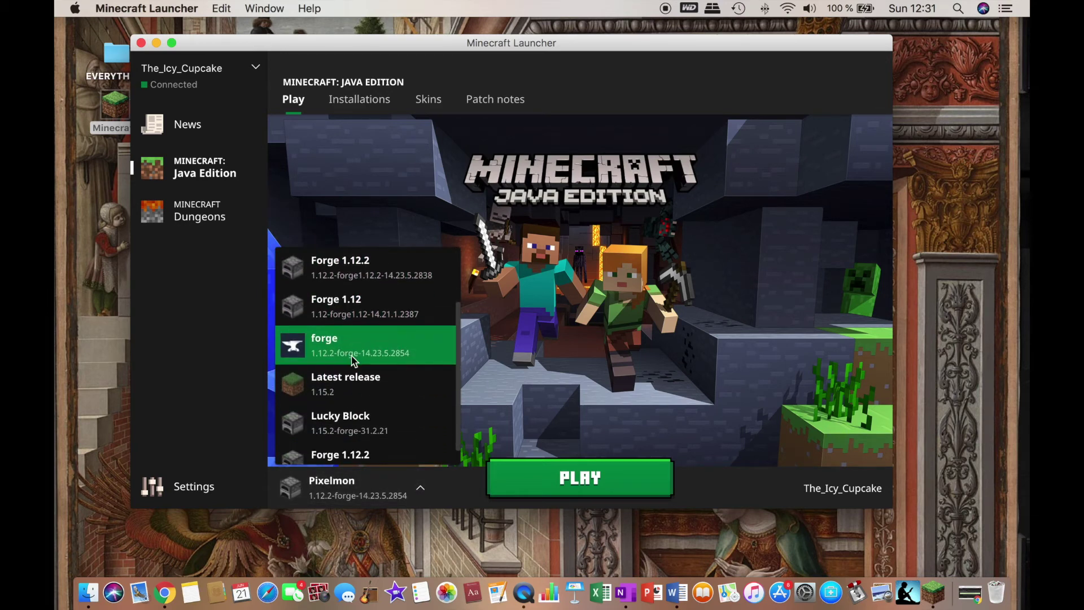
pyautogui.scroll(-1, 354, 372)
pyautogui.scroll(2, 368, 439)
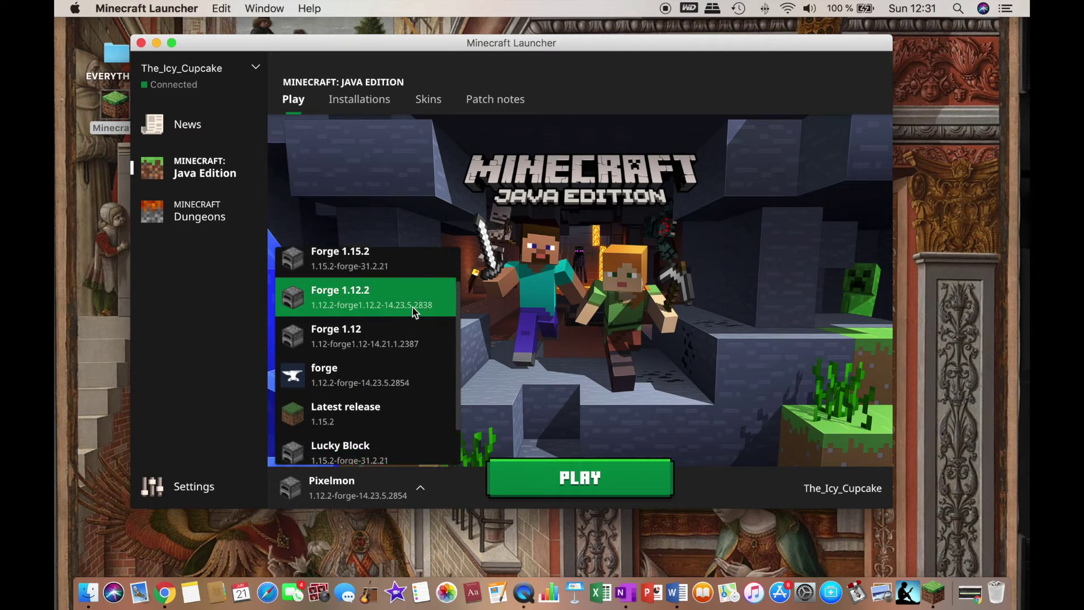
pyautogui.scroll(-2, 412, 319)
pyautogui.scroll(3, 407, 326)
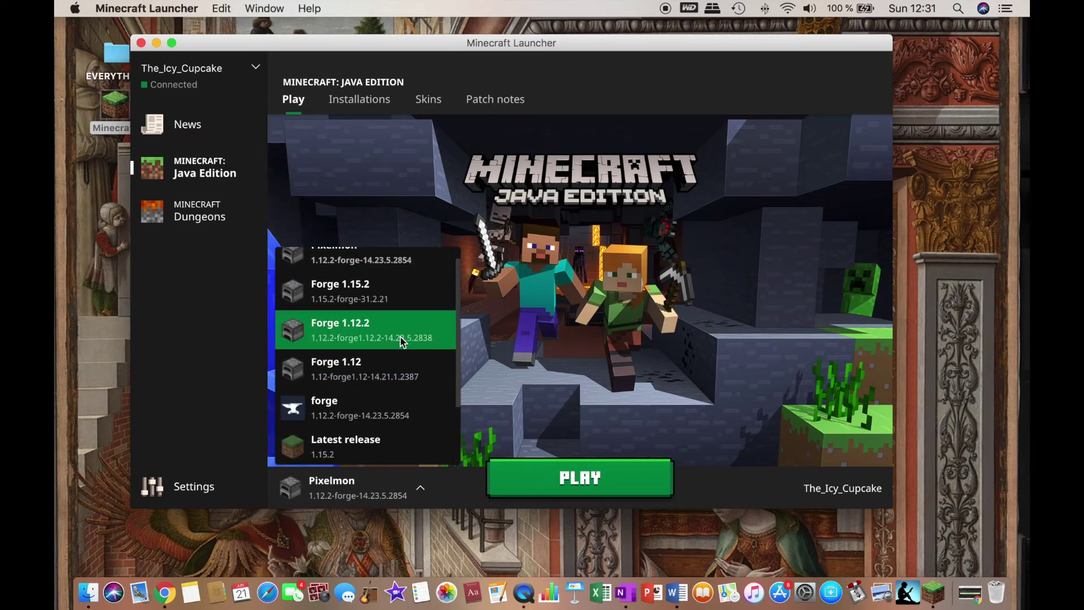
pyautogui.scroll(-3, 399, 347)
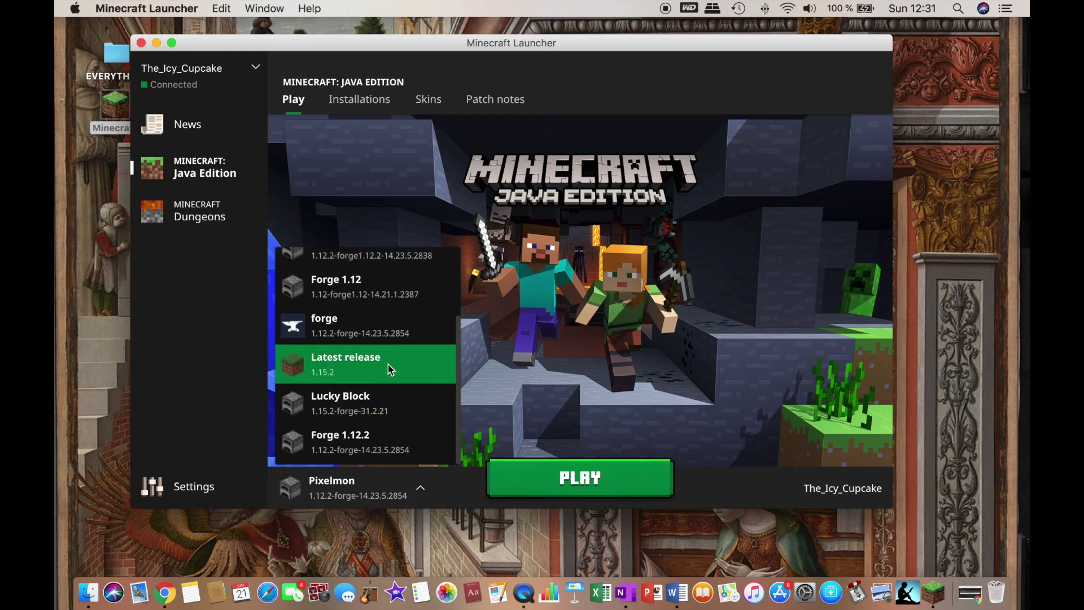
pyautogui.click(350, 443)
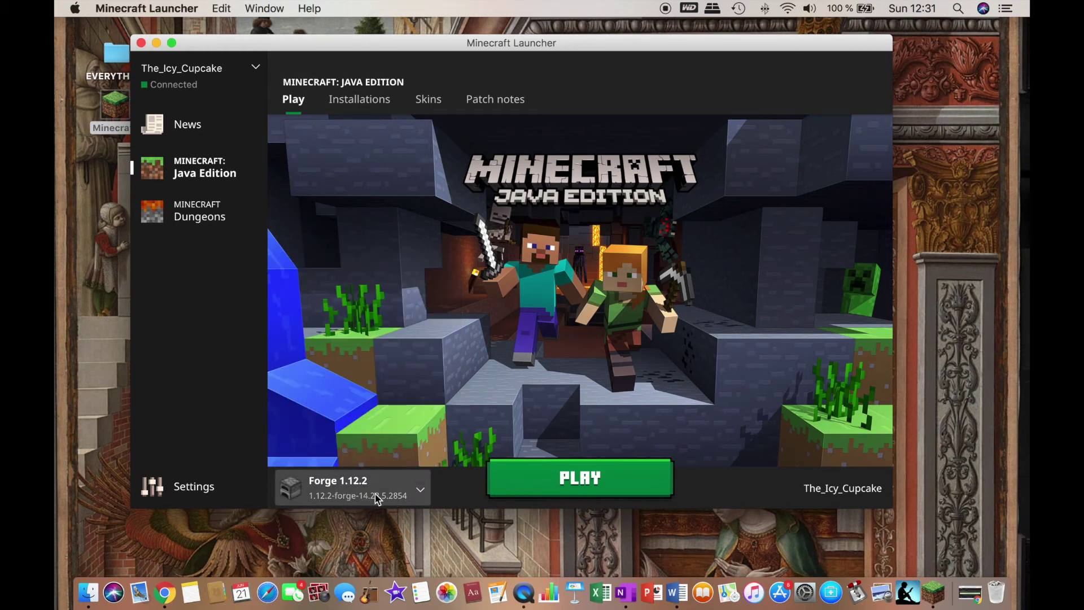
pyautogui.click(540, 481)
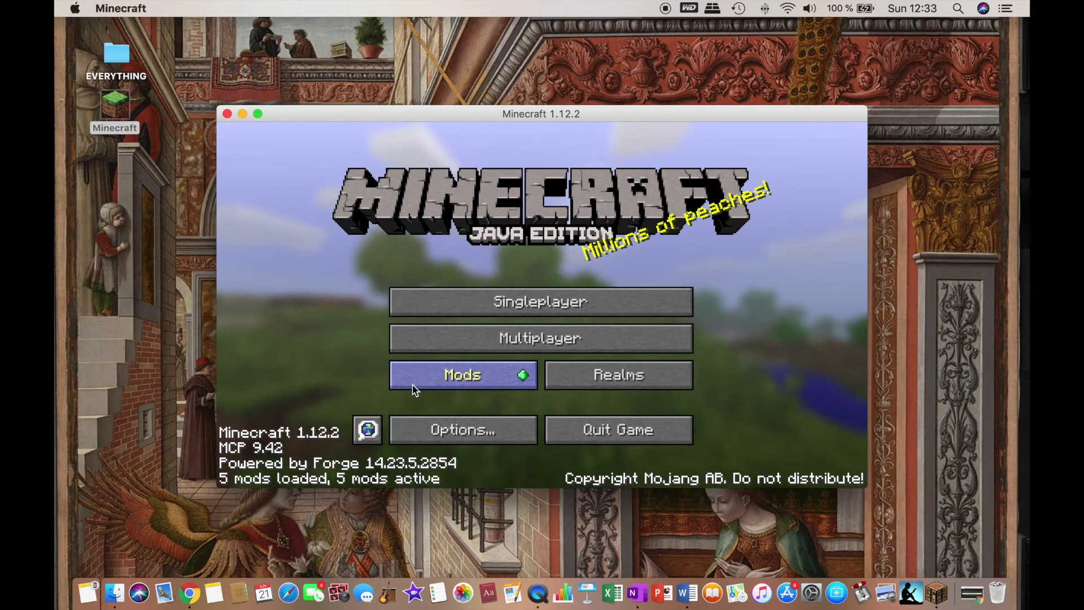
pyautogui.click(515, 374)
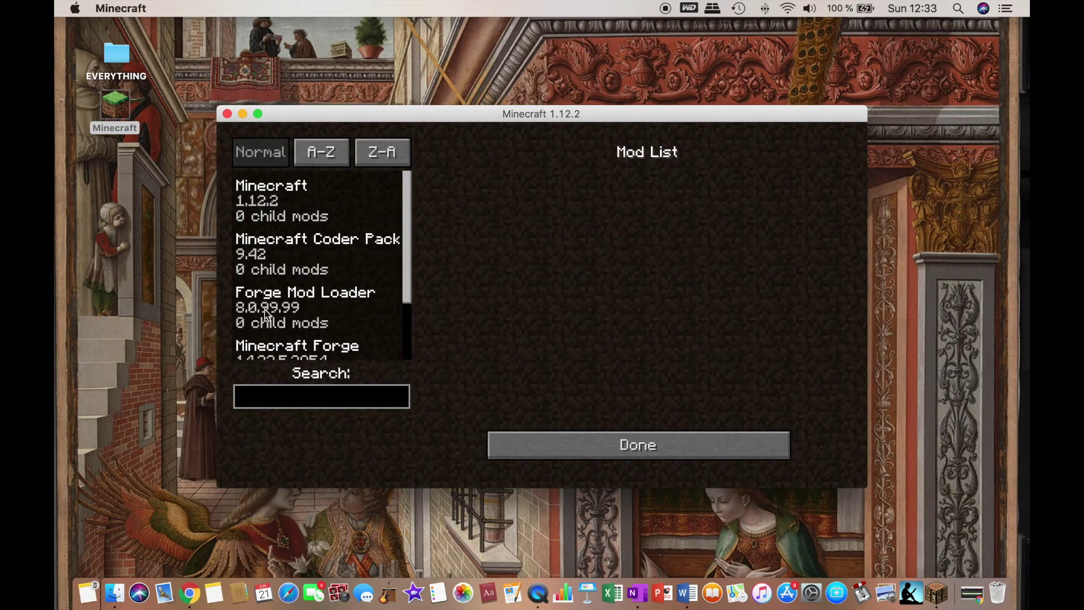
pyautogui.click(308, 307)
pyautogui.click(292, 347)
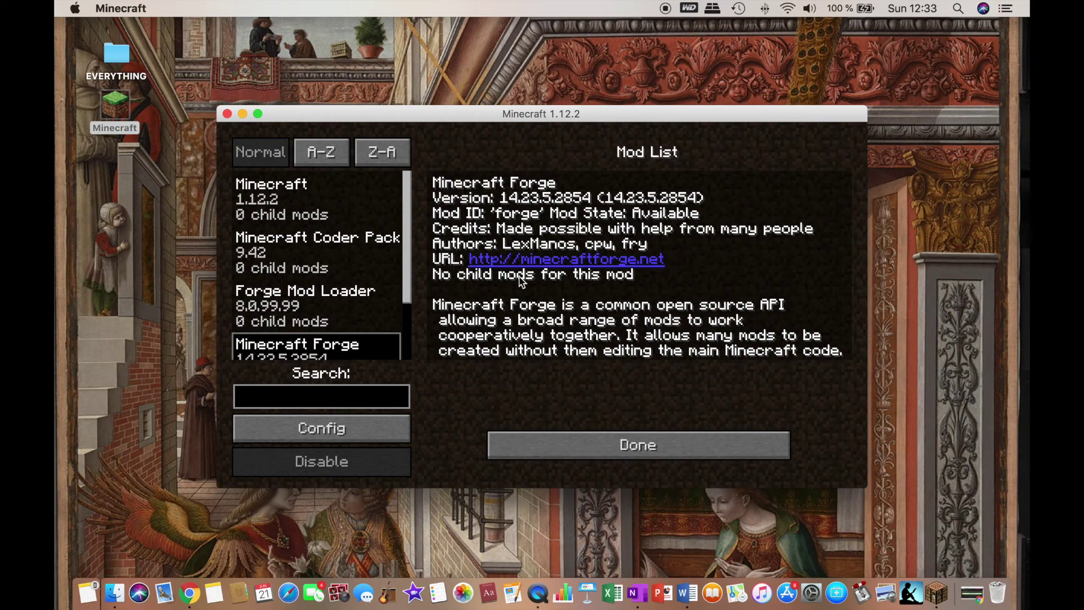
pyautogui.scroll(1, 298, 315)
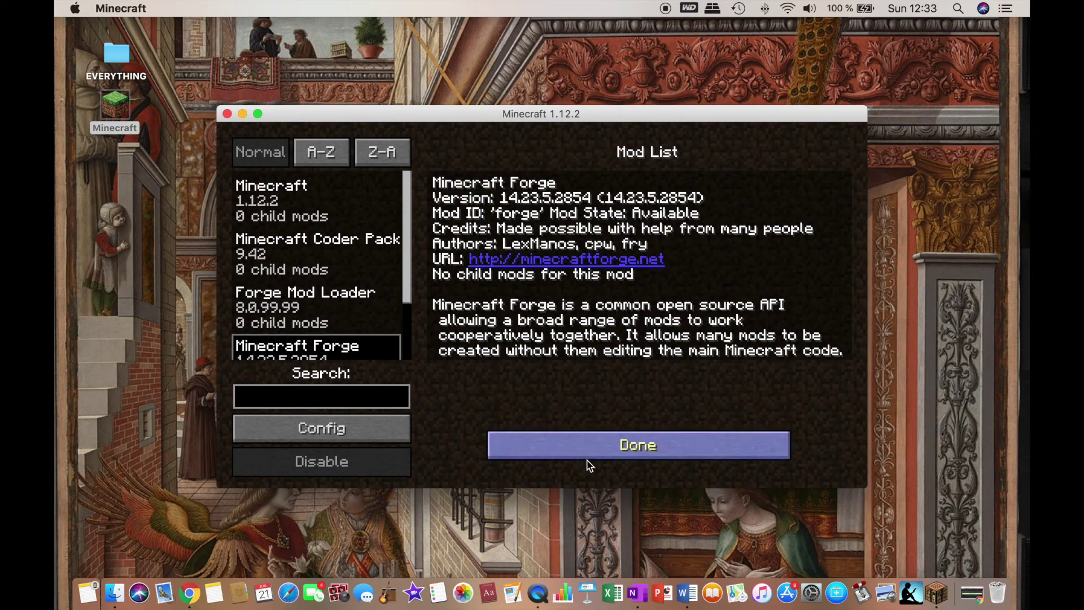
pyautogui.click(567, 446)
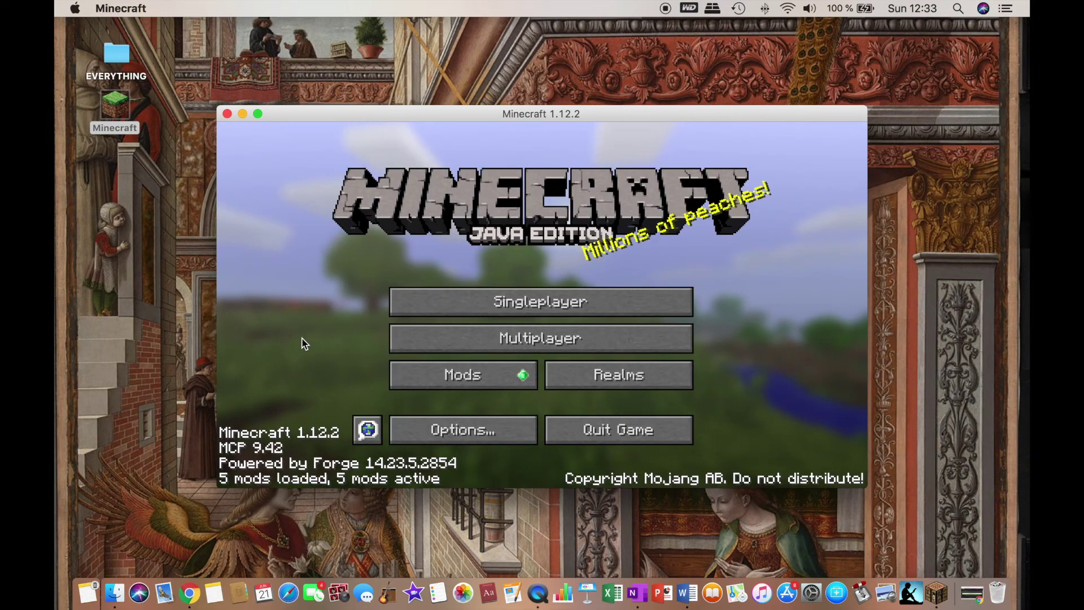